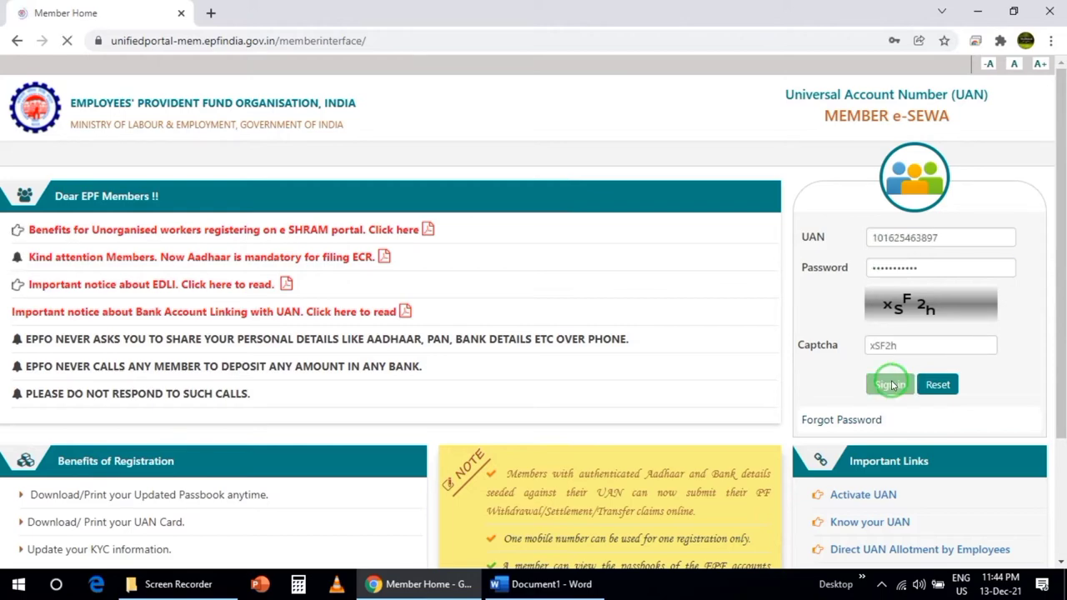
Sign in to the member account and open the member profile
{"action": "left_click", "coordinate": [889, 384]}
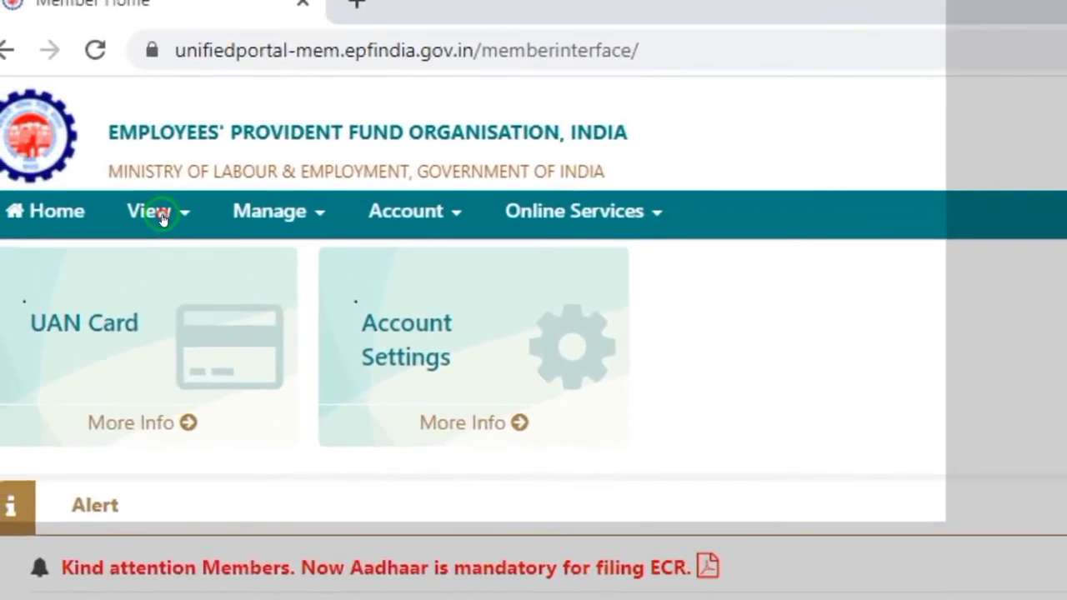
{"action": "left_click", "coordinate": [86, 138]}
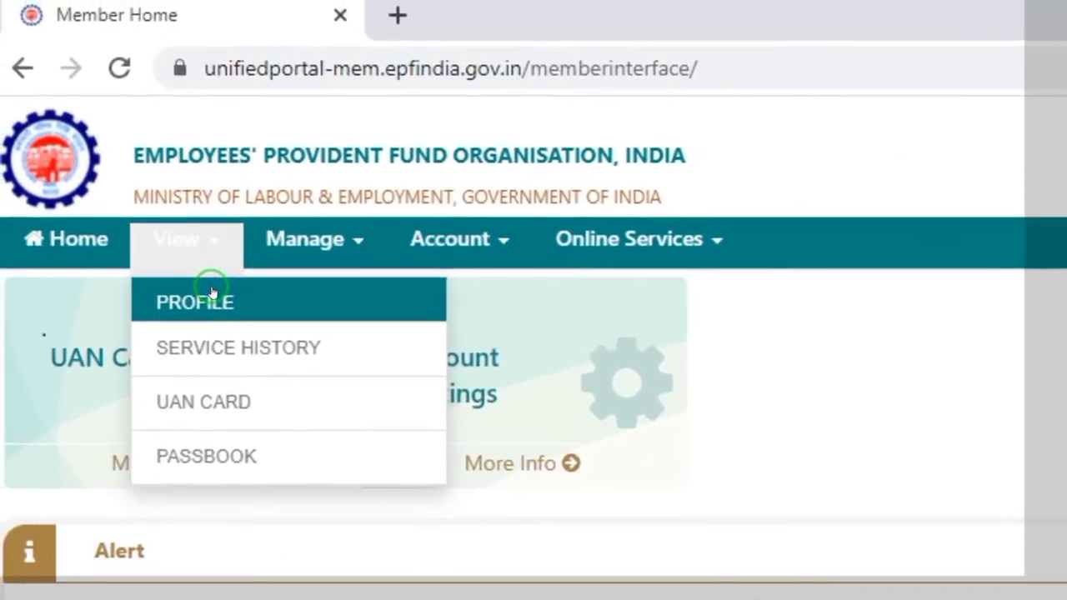
{"action": "left_click", "coordinate": [231, 302]}
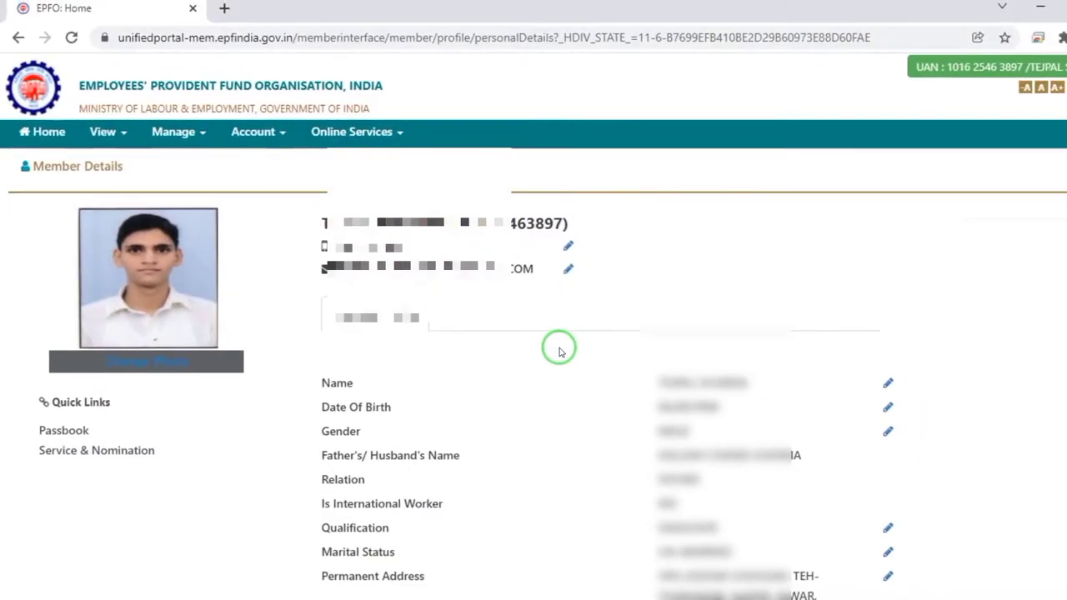
Review the personal details in the member profile, including marital status, permanent address and current address
{"action": "scroll", "coordinate": [583, 375], "scroll_direction": "down", "scroll_amount": 1}
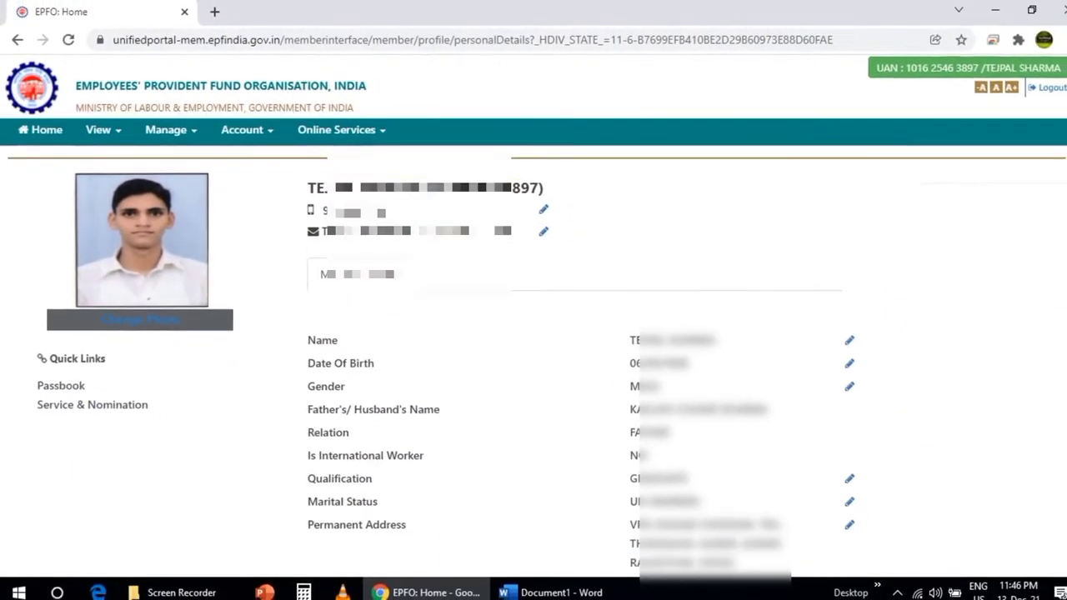
{"action": "scroll", "coordinate": [583, 375], "scroll_direction": "down", "scroll_amount": 1}
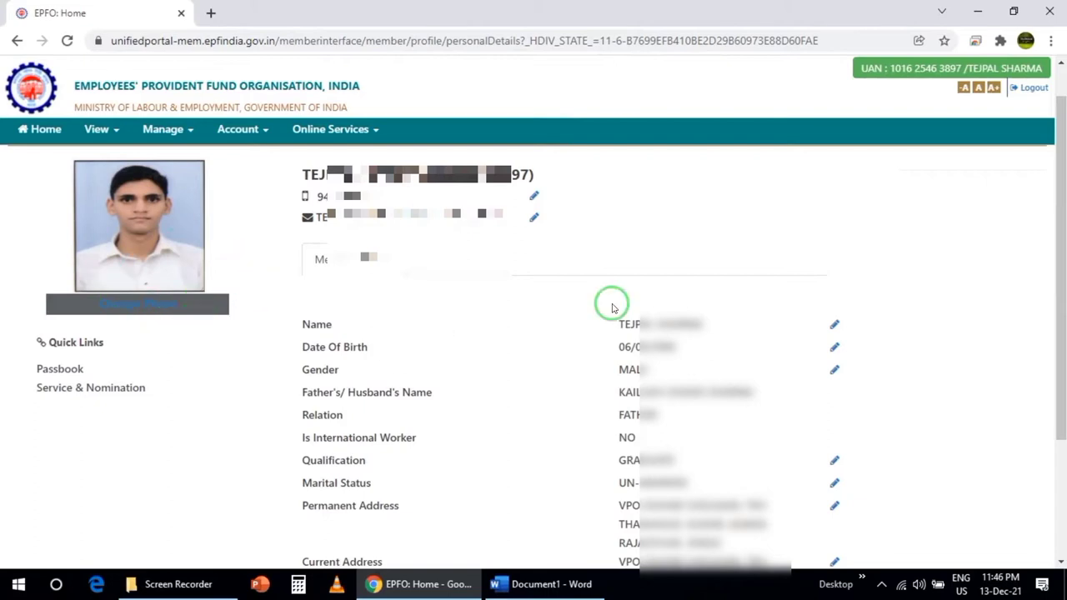
{"action": "left_click_drag", "start_coordinate": [1062, 257], "coordinate": [1059, 350]}
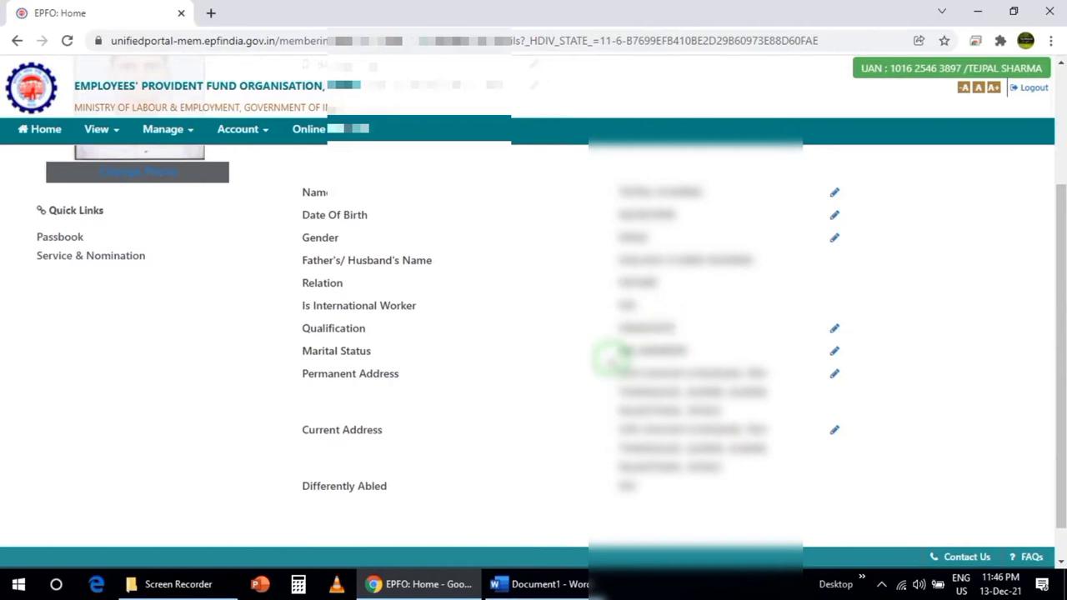
{"action": "left_click_drag", "start_coordinate": [608, 360], "coordinate": [749, 494]}
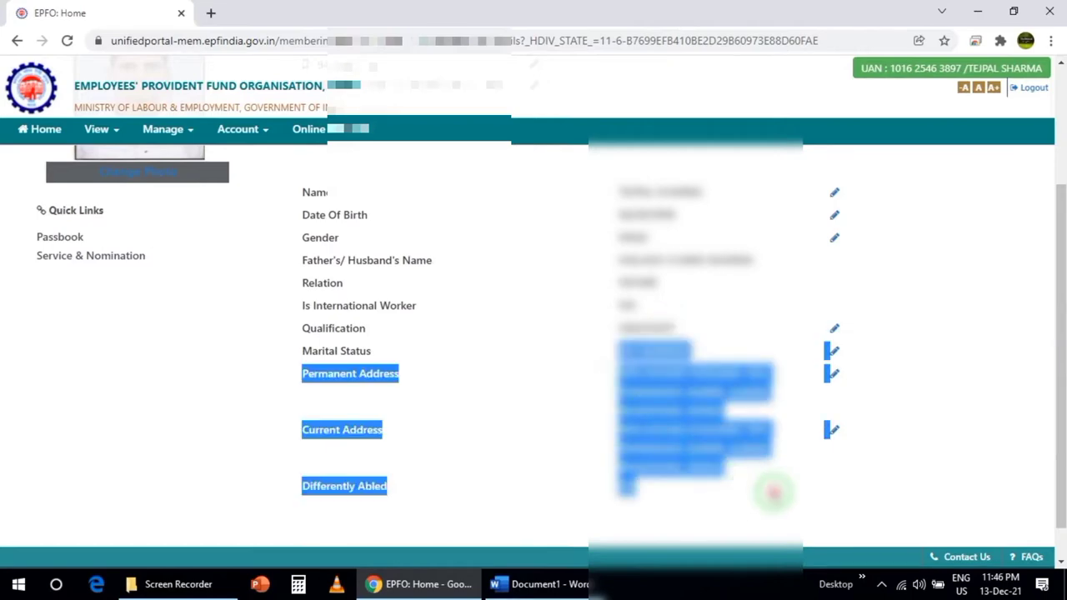
{"action": "left_click", "coordinate": [976, 440]}
{"action": "scroll", "coordinate": [976, 440], "scroll_direction": "up", "scroll_amount": 3}
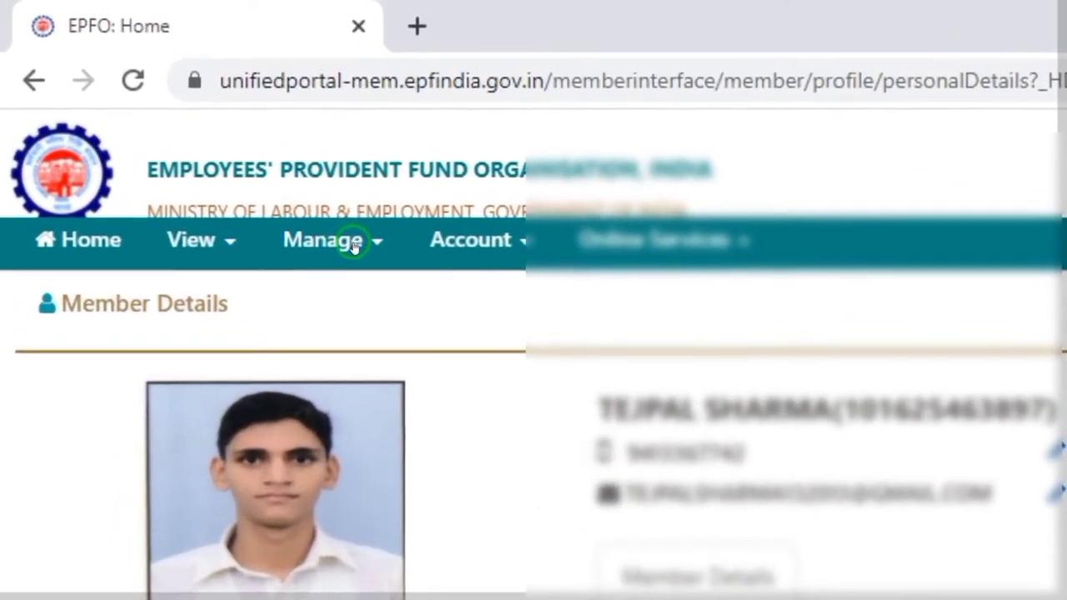
Open the e-Nomination form and check the Having Family question in the family declaration
{"action": "left_click", "coordinate": [350, 240]}
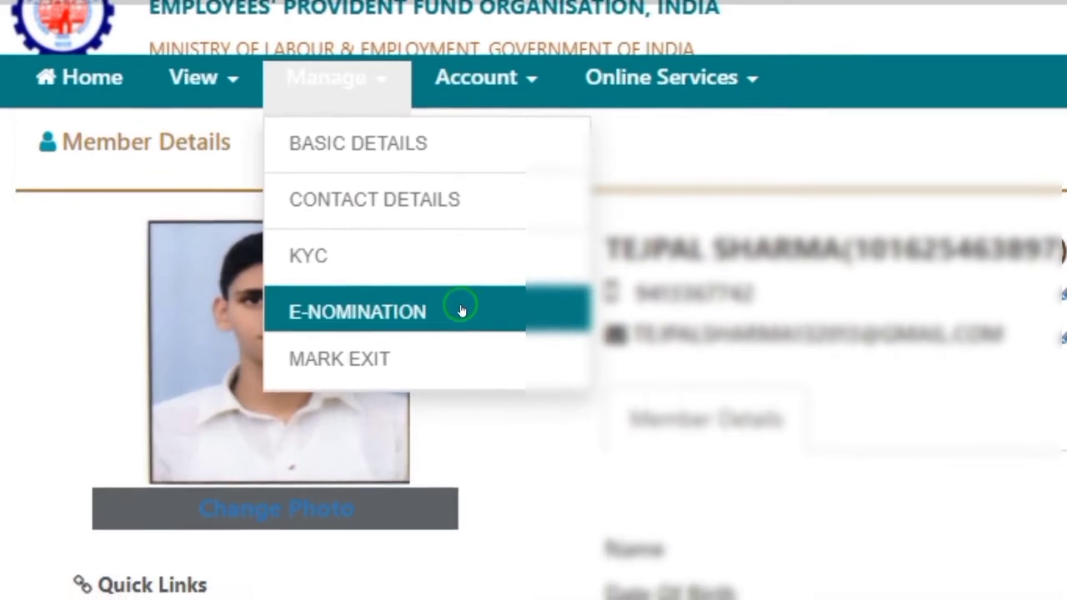
{"action": "left_click", "coordinate": [454, 325]}
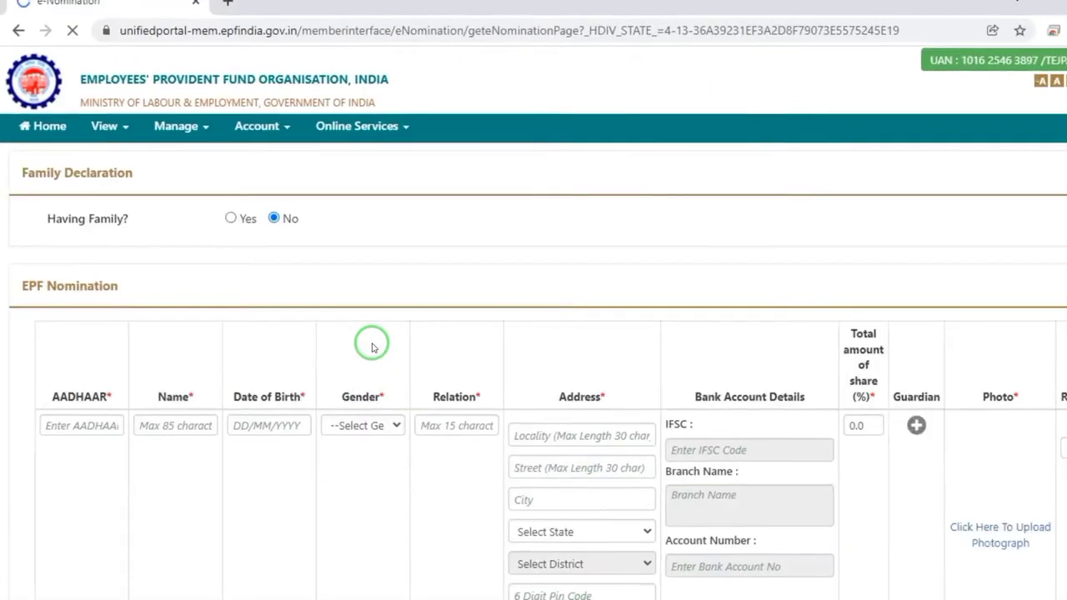
{"action": "scroll", "coordinate": [1061, 251], "scroll_direction": "down", "scroll_amount": 1}
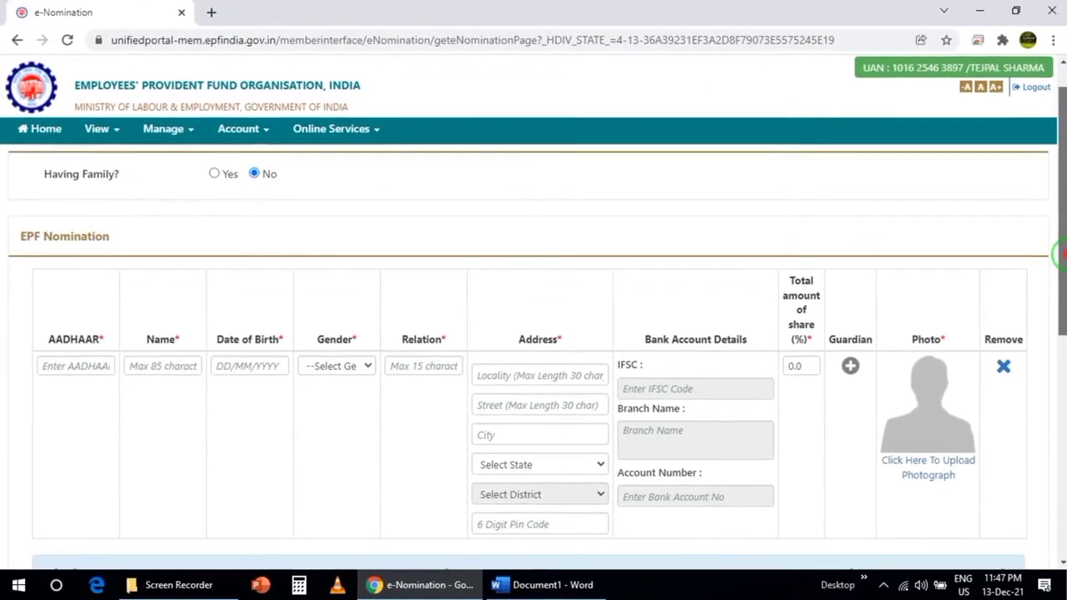
{"action": "scroll", "coordinate": [1059, 241], "scroll_direction": "up", "scroll_amount": 1}
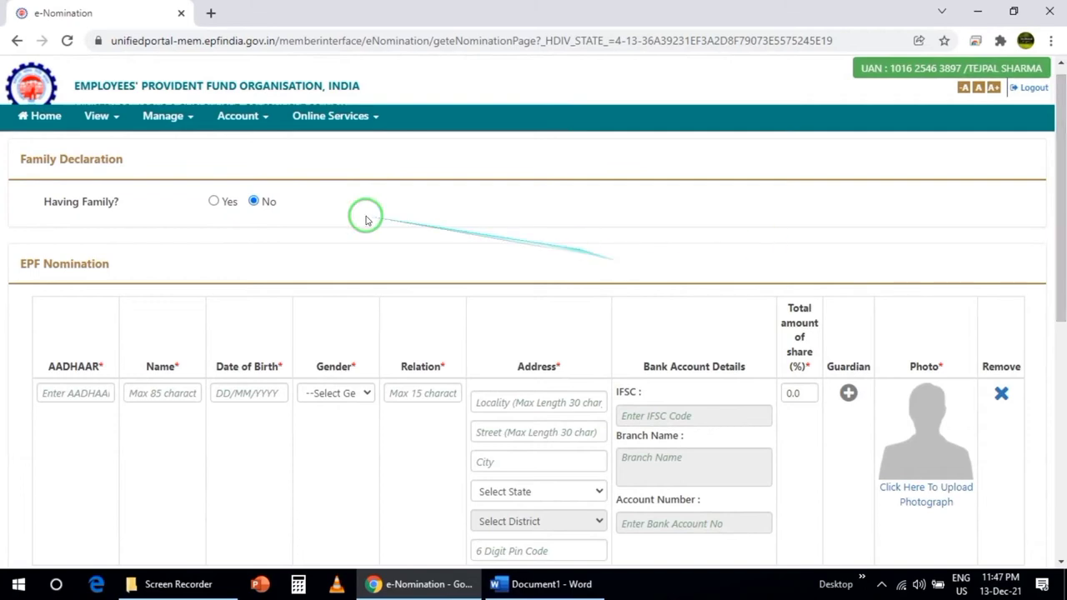
{"action": "left_click", "coordinate": [38, 204]}
{"action": "left_click_drag", "start_coordinate": [38, 203], "coordinate": [119, 207]}
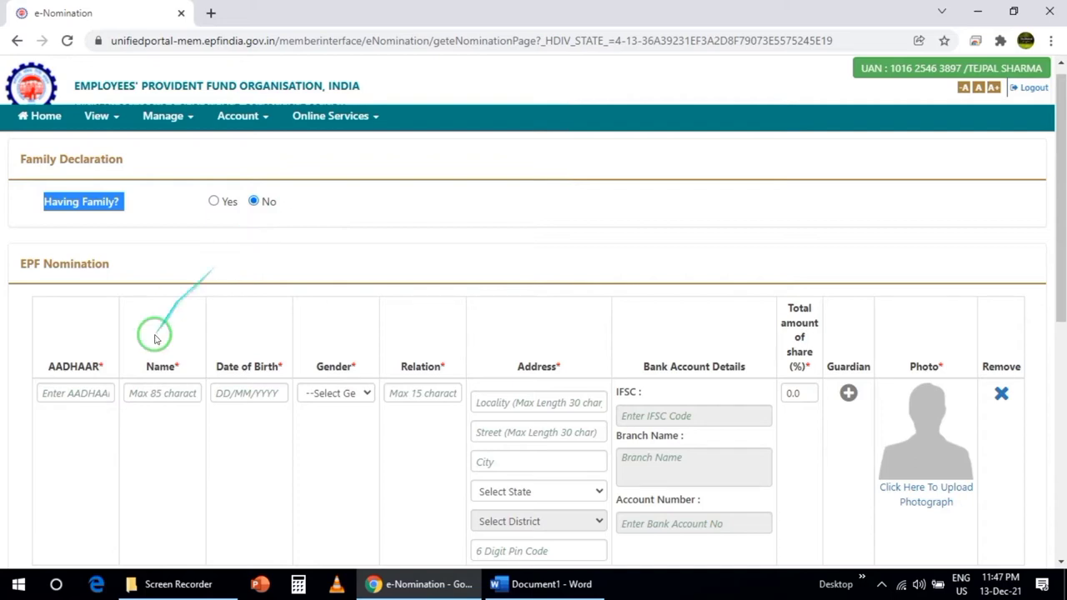
Review the EPF nominee fields, including address, bank account details, share percentage, guardian, photo and the consent statement
{"action": "scroll", "coordinate": [82, 394], "scroll_direction": "down", "scroll_amount": 1}
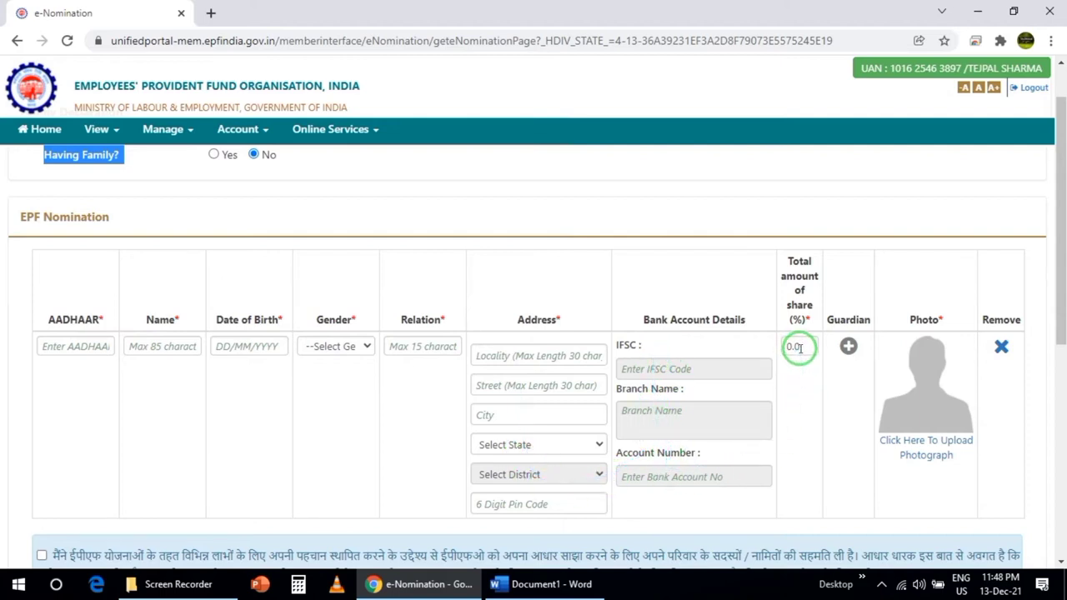
{"action": "scroll", "coordinate": [800, 347], "scroll_direction": "down", "scroll_amount": 1}
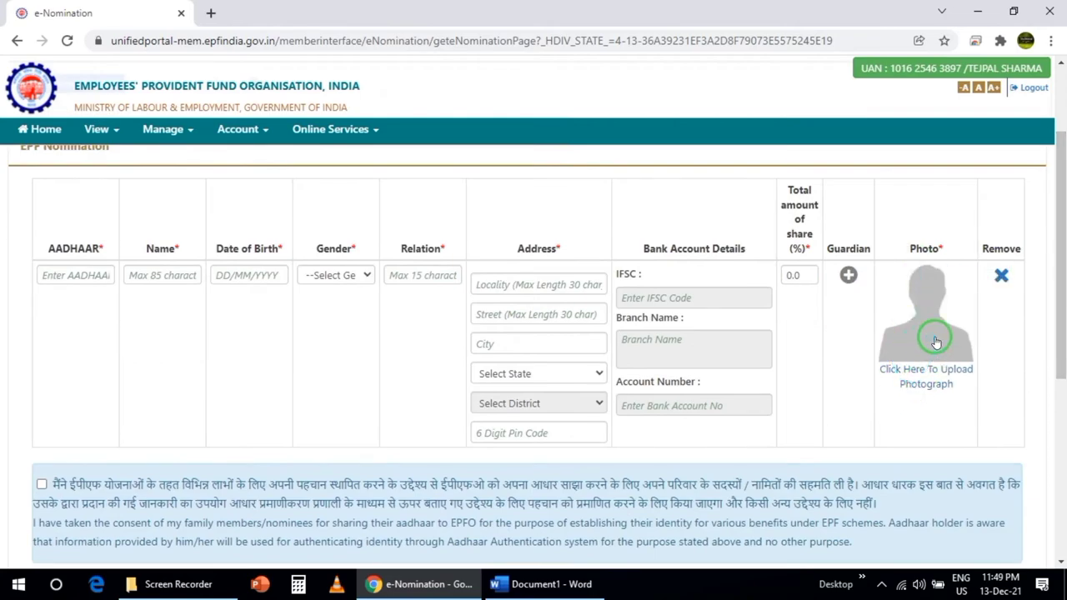
{"action": "mouse_move", "coordinate": [1060, 316]}
{"action": "left_mouse_down"}
{"action": "mouse_move", "coordinate": [1061, 370]}
{"action": "mouse_move", "coordinate": [1060, 317]}
{"action": "left_mouse_up"}
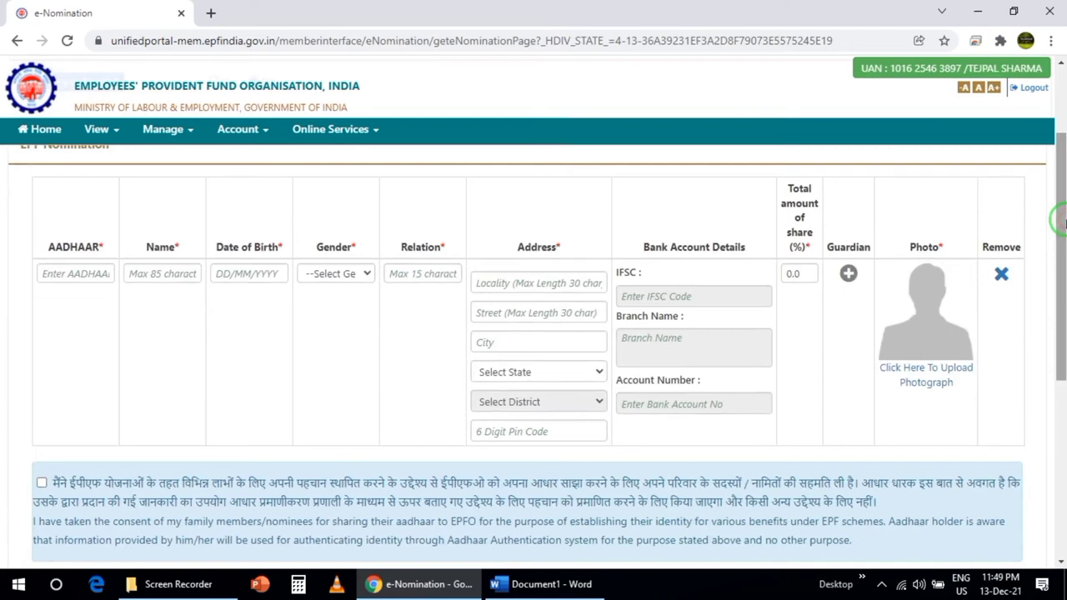
{"action": "left_click_drag", "start_coordinate": [1063, 220], "coordinate": [1063, 209]}
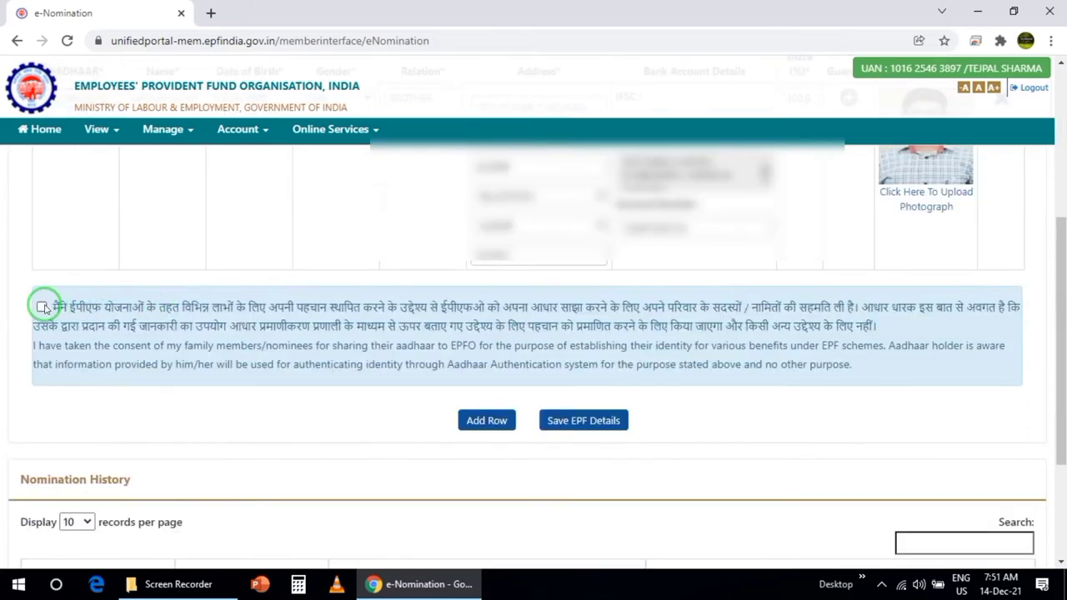
Accept the consent for sharing the nominees' Aadhaar and save the EPF nomination details
{"action": "left_click", "coordinate": [44, 307]}
{"action": "left_click_drag", "start_coordinate": [1059, 297], "coordinate": [1063, 357]}
{"action": "left_click", "coordinate": [611, 305]}
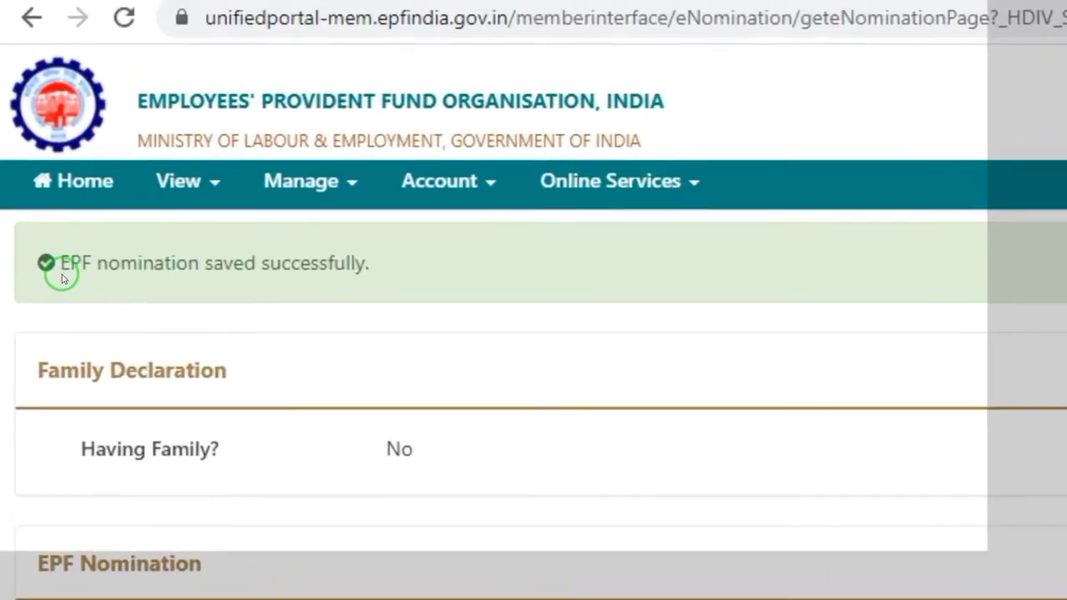
{"action": "left_click_drag", "start_coordinate": [49, 221], "coordinate": [105, 222]}
{"action": "left_click_drag", "start_coordinate": [140, 289], "coordinate": [397, 300]}
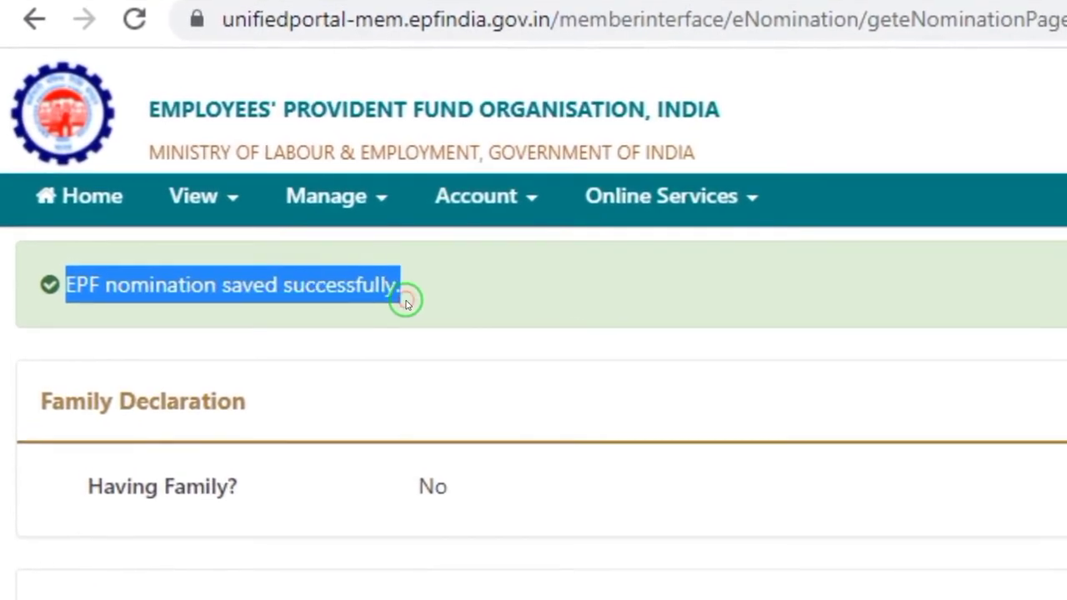
{"action": "left_click", "coordinate": [404, 302]}
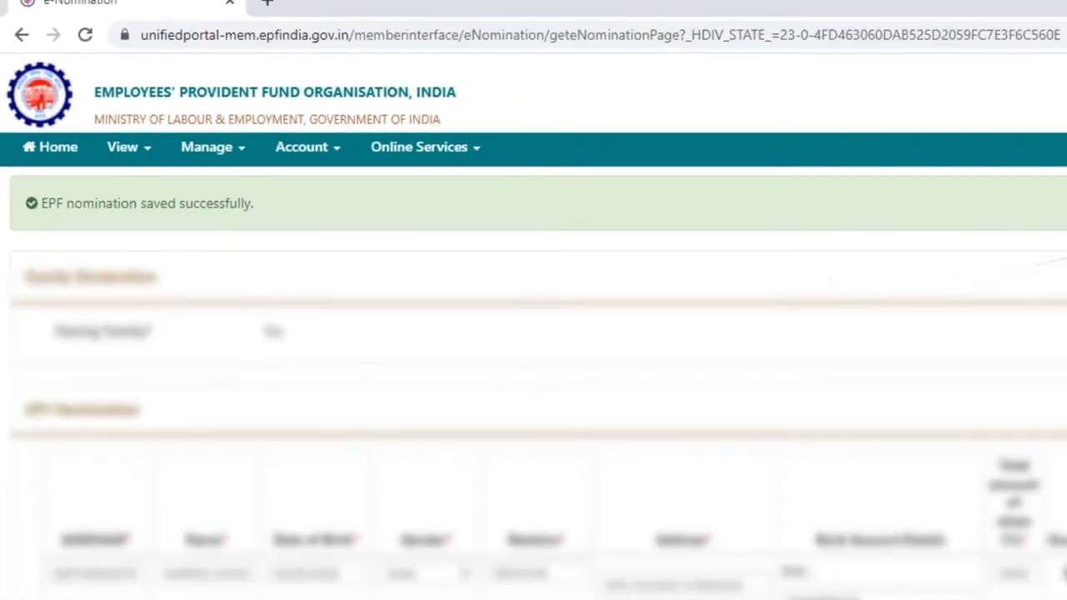
Go on to the EPS Nomination section and save the EPS details
{"action": "scroll", "coordinate": [533, 334], "scroll_direction": "down", "scroll_amount": 10}
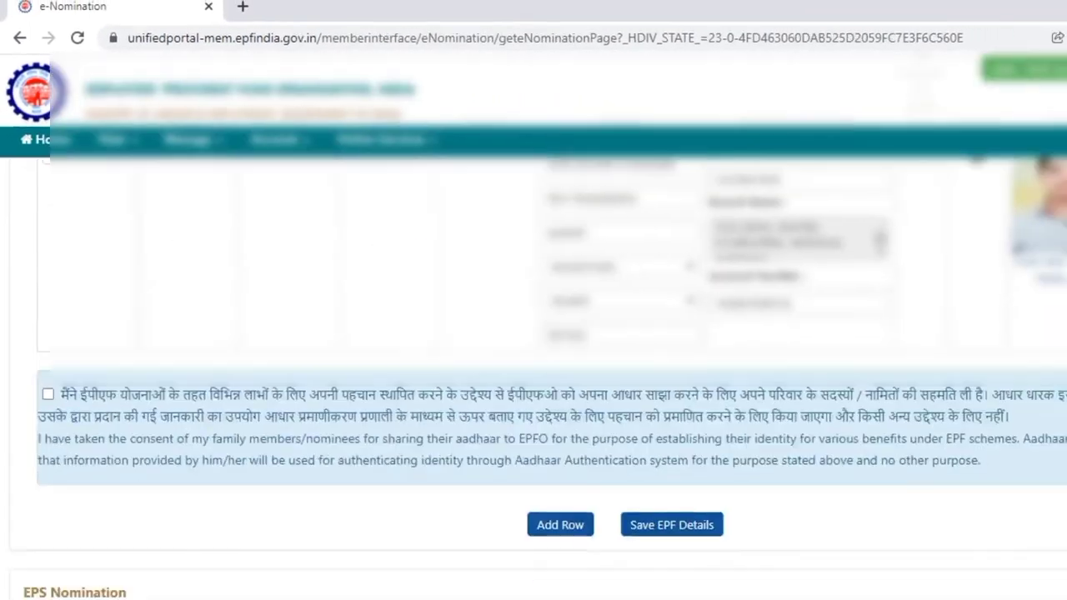
{"action": "scroll", "coordinate": [534, 334], "scroll_direction": "down", "scroll_amount": 3}
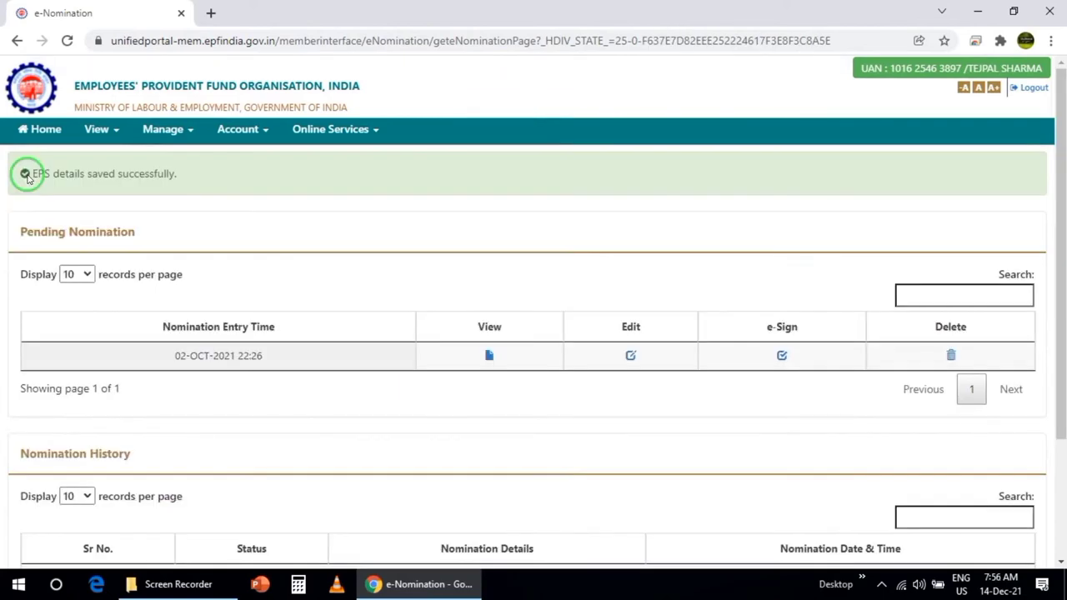
{"action": "left_click_drag", "start_coordinate": [29, 174], "coordinate": [196, 178]}
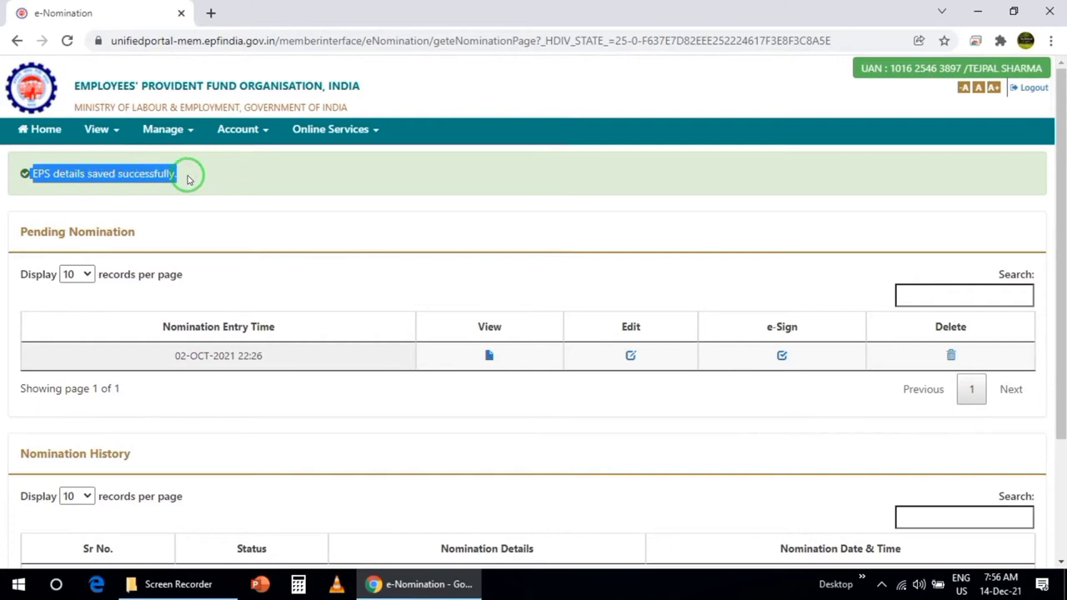
{"action": "left_click", "coordinate": [188, 179]}
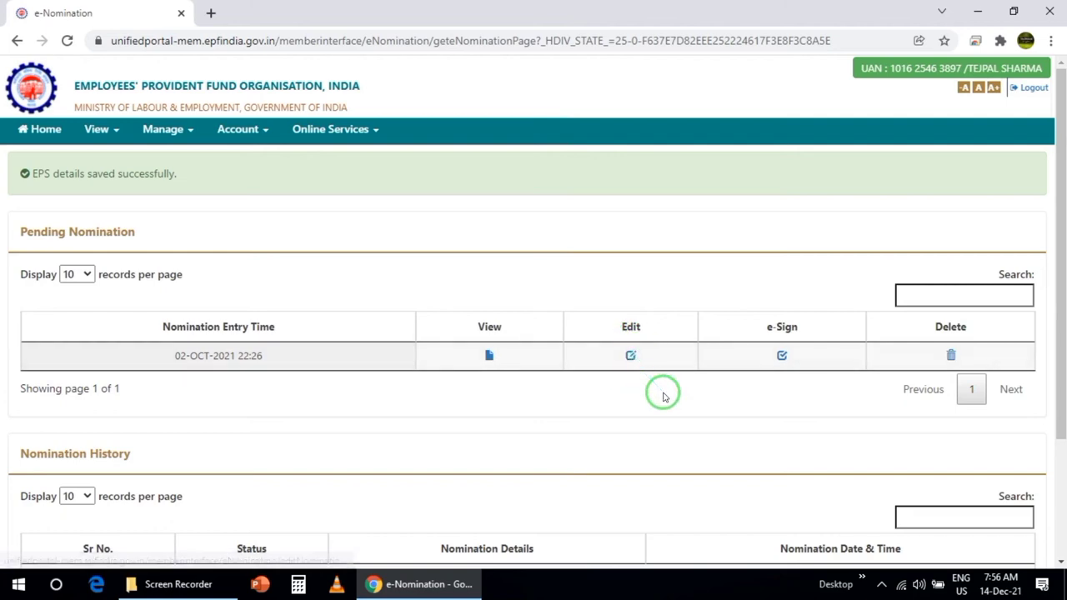
Start e-signing the pending nomination with e-KYC consent, and request an OTP using the member's Aadhaar number
{"action": "left_click", "coordinate": [782, 357]}
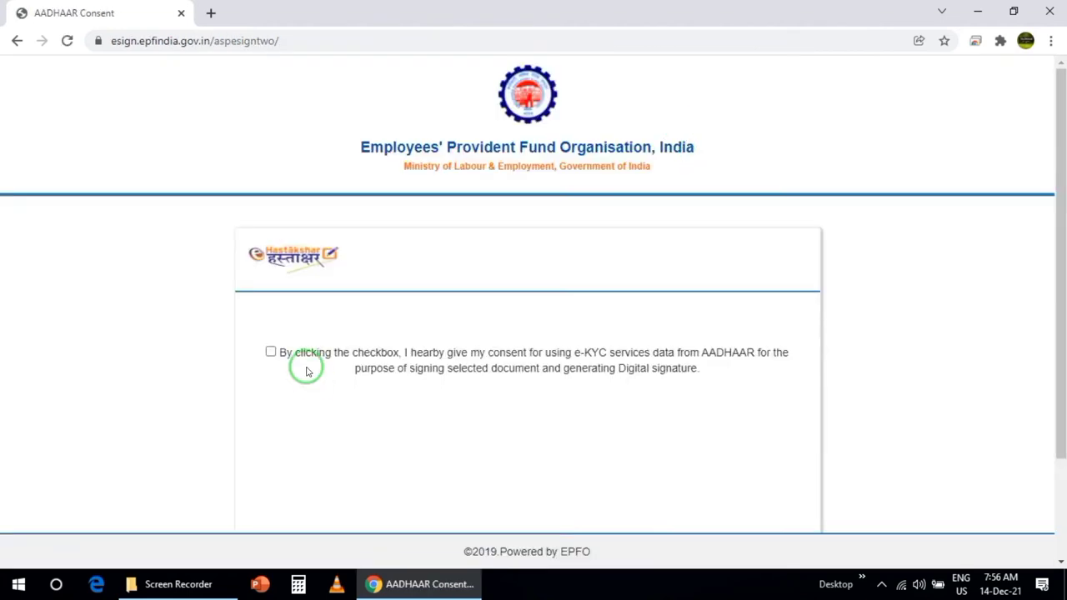
{"action": "left_click", "coordinate": [270, 353]}
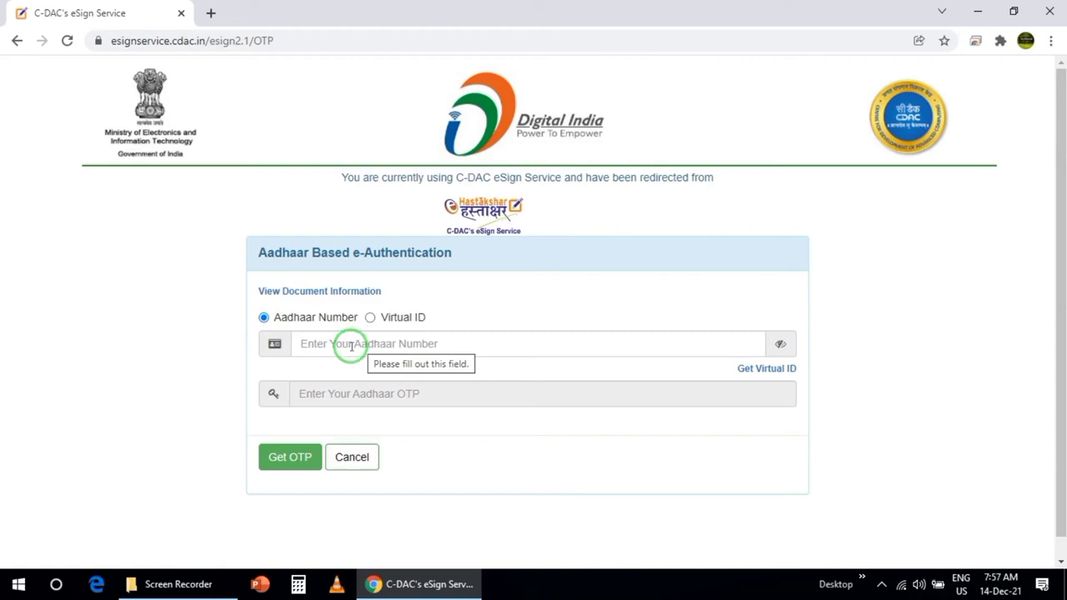
{"action": "left_click", "coordinate": [345, 345]}
{"action": "key", "text": "ctrl+v"}
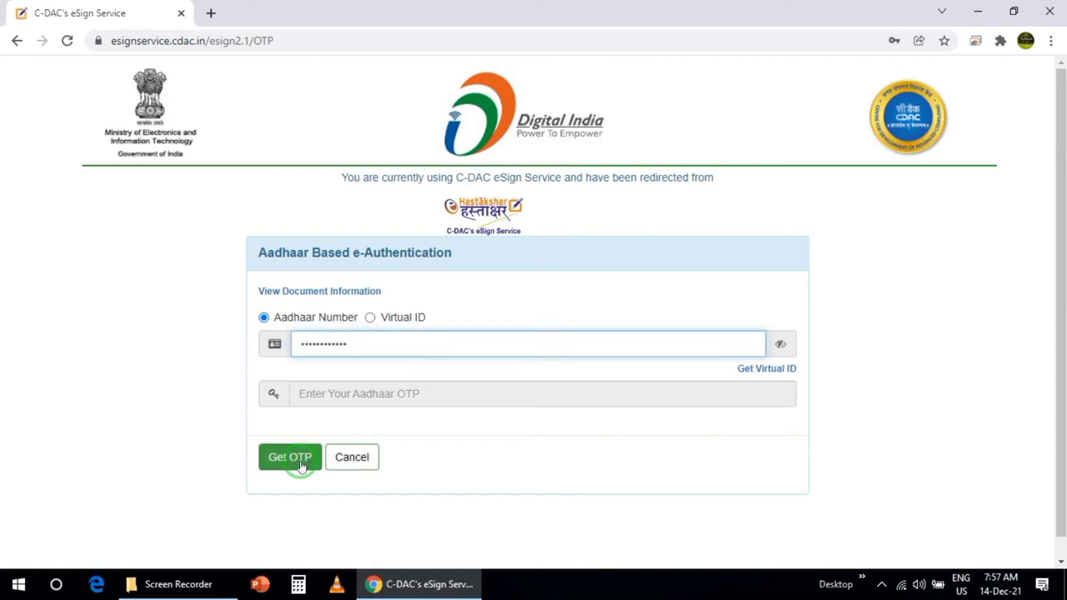
{"action": "left_click", "coordinate": [296, 460]}
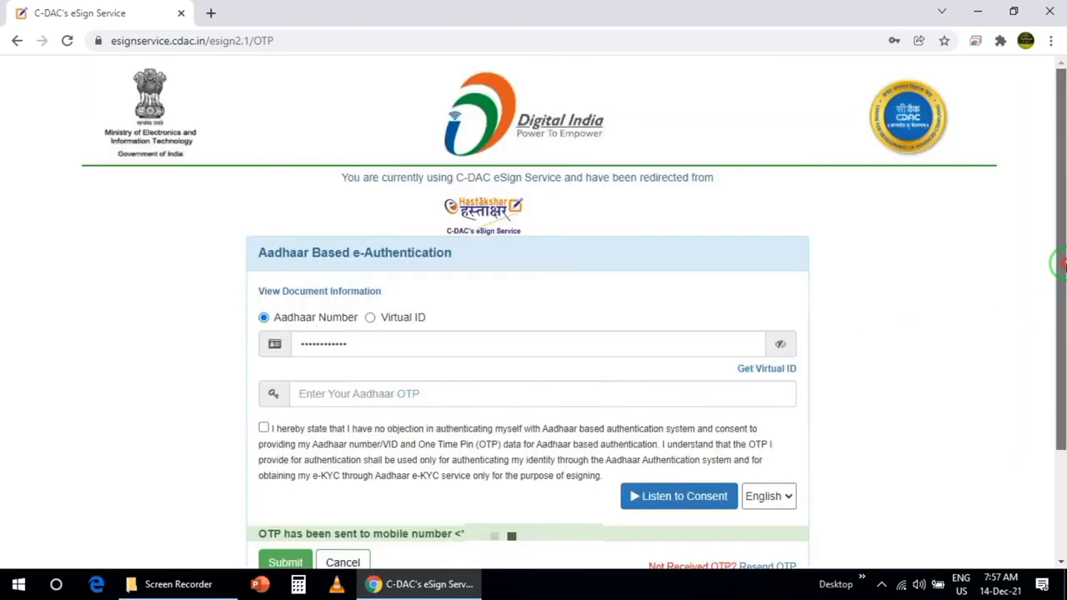
{"action": "scroll", "coordinate": [1062, 307], "scroll_direction": "down", "scroll_amount": 1}
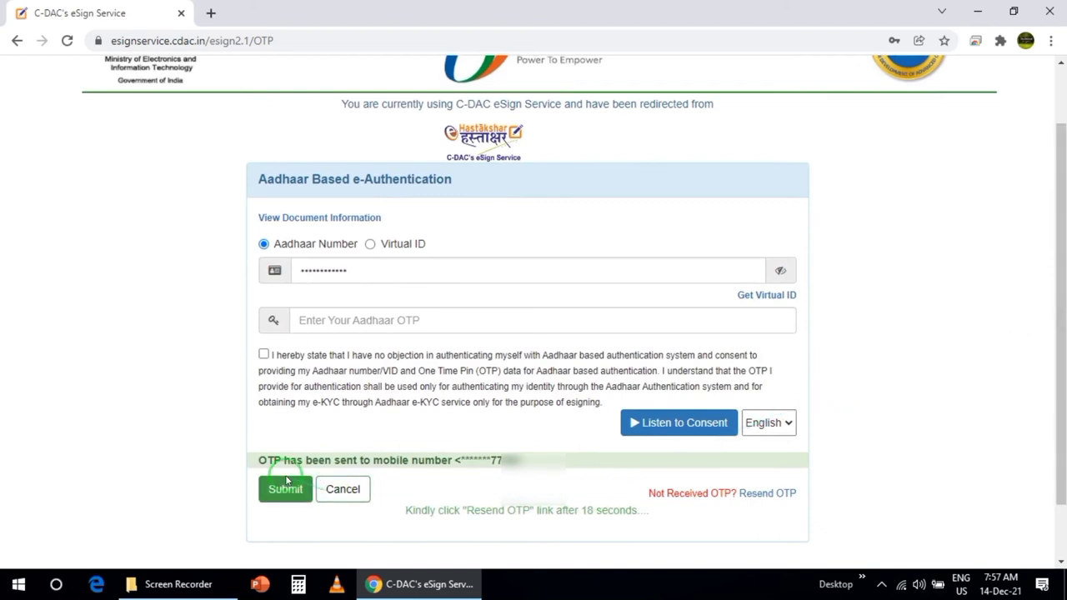
{"action": "left_click_drag", "start_coordinate": [484, 474], "coordinate": [515, 460]}
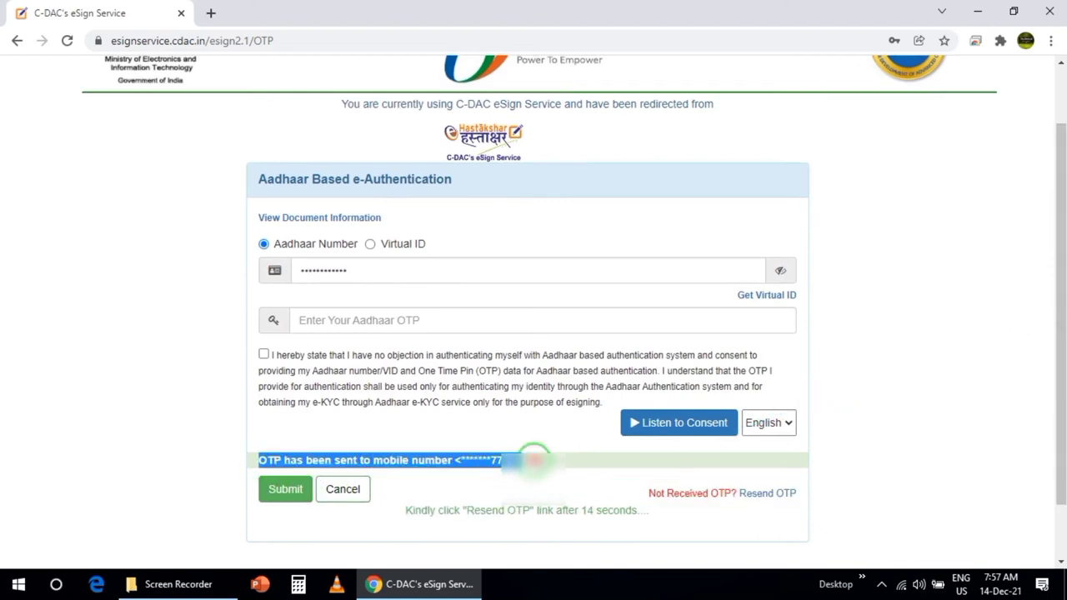
{"action": "left_click", "coordinate": [533, 458]}
Enter the Aadhaar OTP, accept the authentication consent and submit the e-signature
{"action": "left_click", "coordinate": [352, 323]}
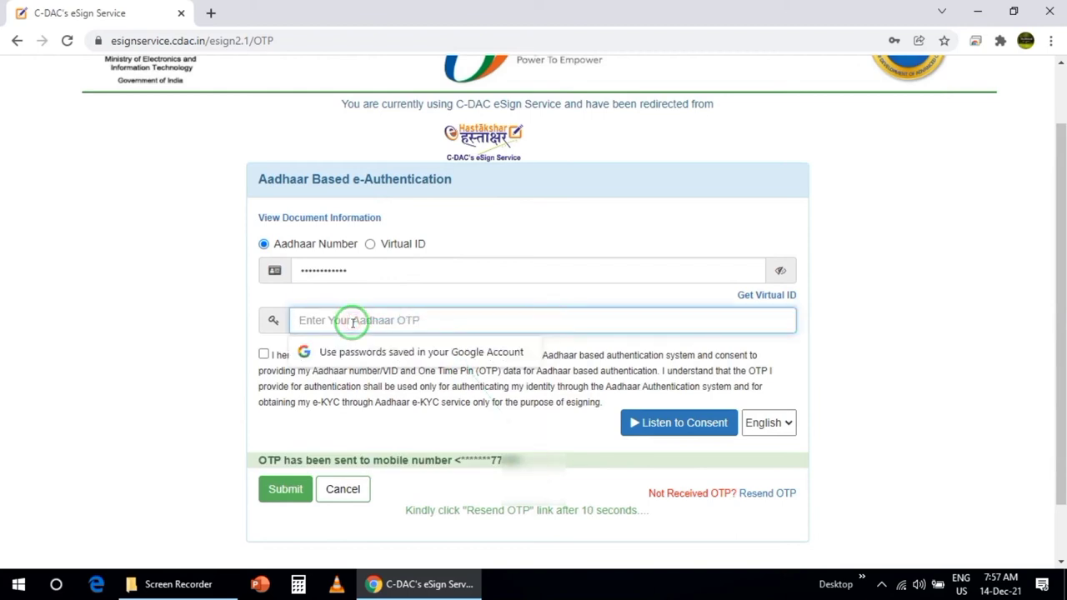
{"action": "left_click", "coordinate": [263, 354]}
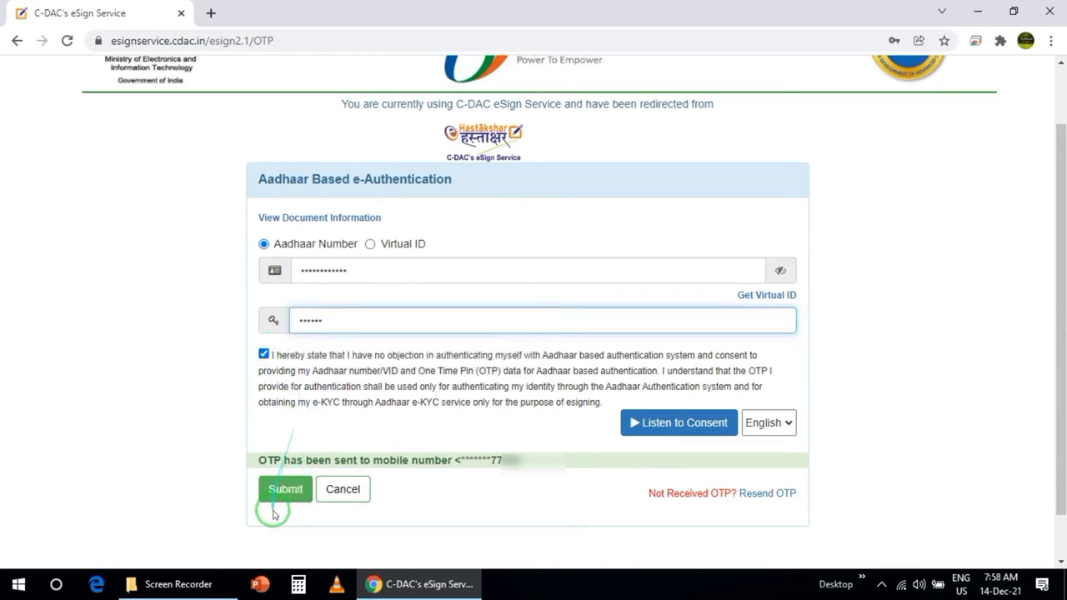
{"action": "left_click", "coordinate": [289, 492]}
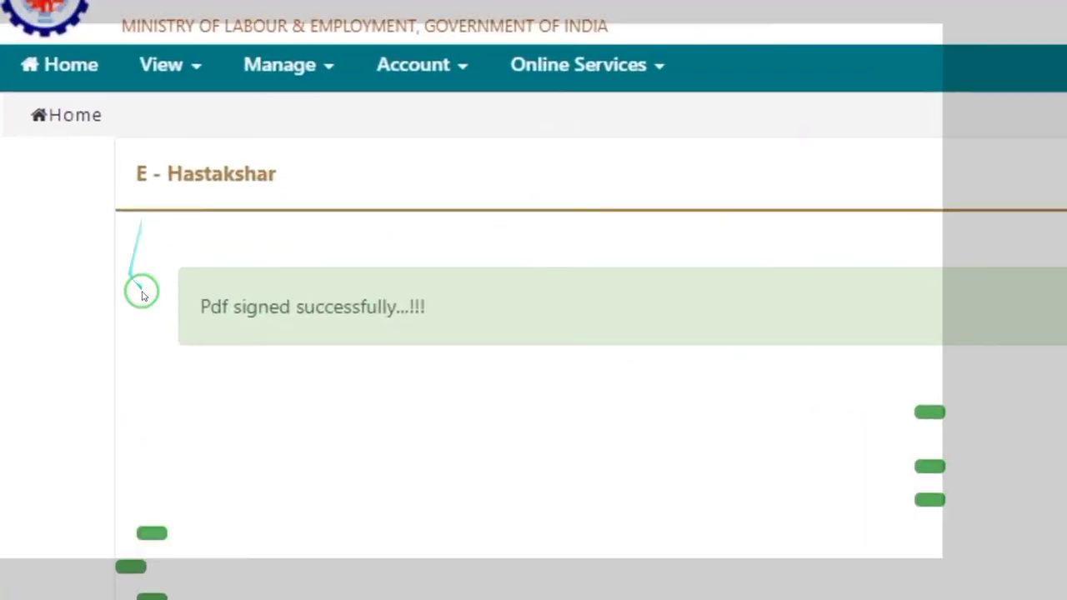
{"action": "left_click_drag", "start_coordinate": [201, 307], "coordinate": [514, 304]}
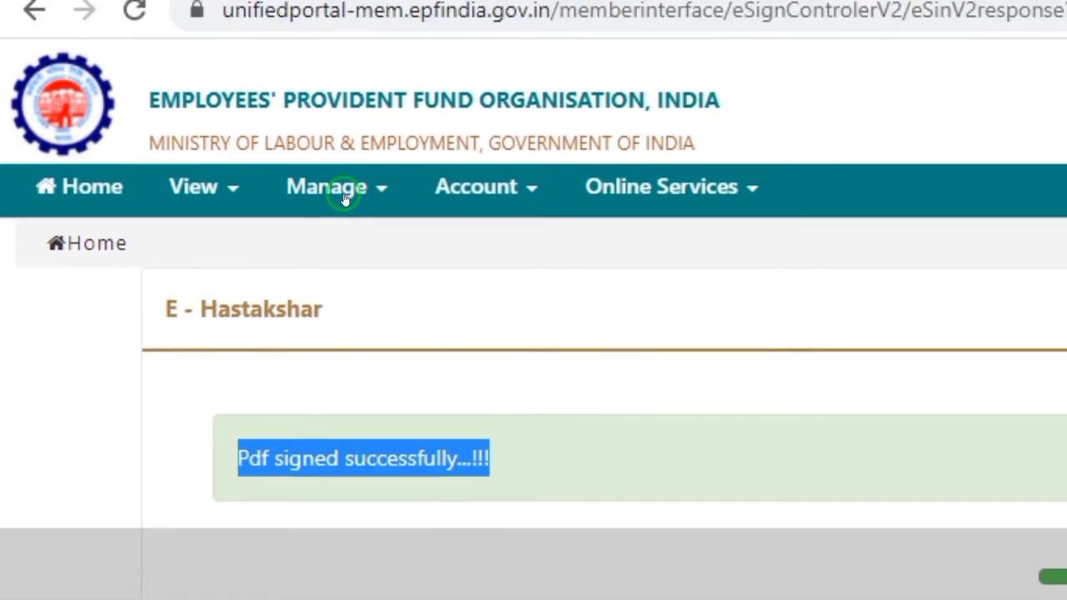
Reopen the e-Nomination page and check the nomination's status in the Nomination History
{"action": "left_click", "coordinate": [346, 198]}
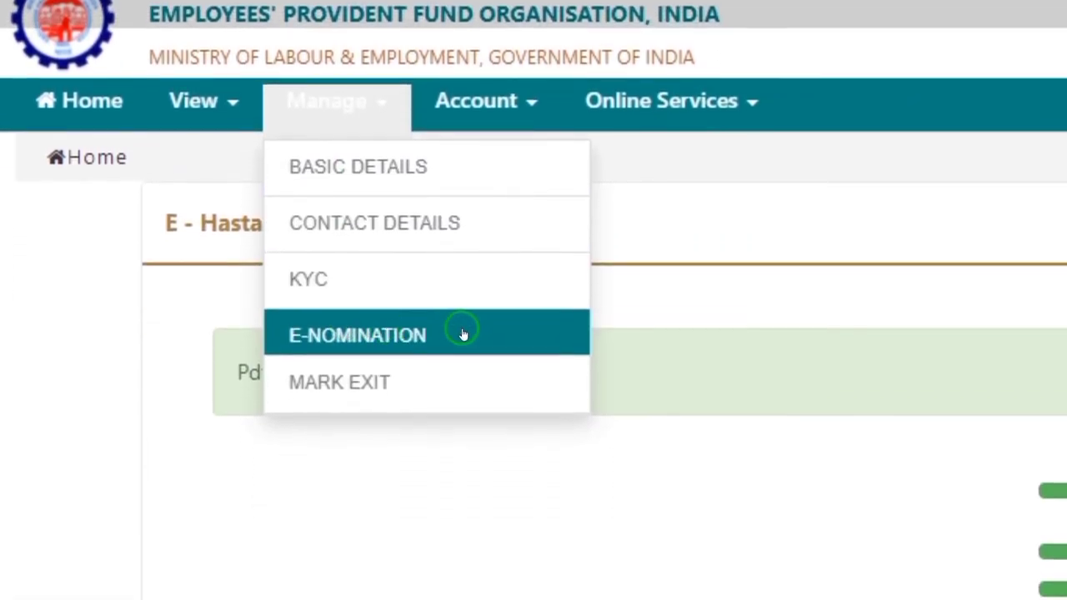
{"action": "left_click", "coordinate": [463, 334]}
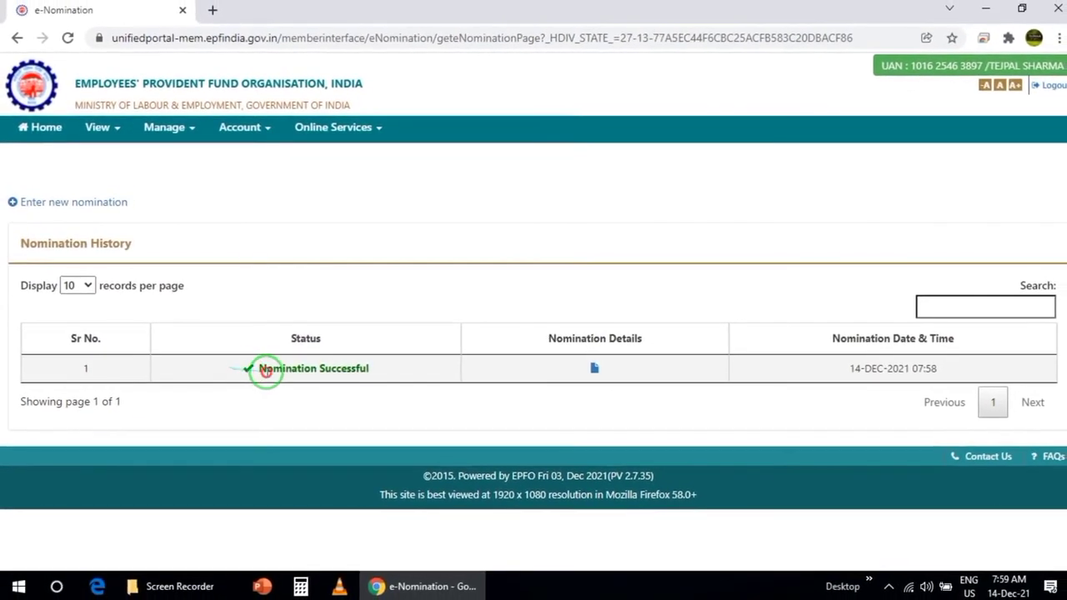
{"action": "left_click_drag", "start_coordinate": [265, 371], "coordinate": [391, 376]}
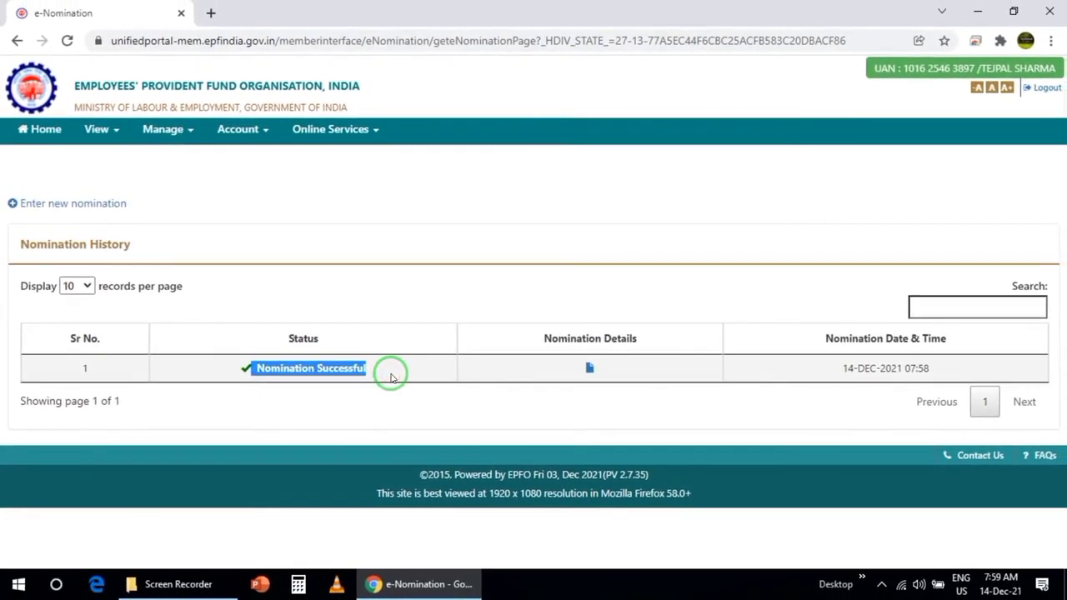